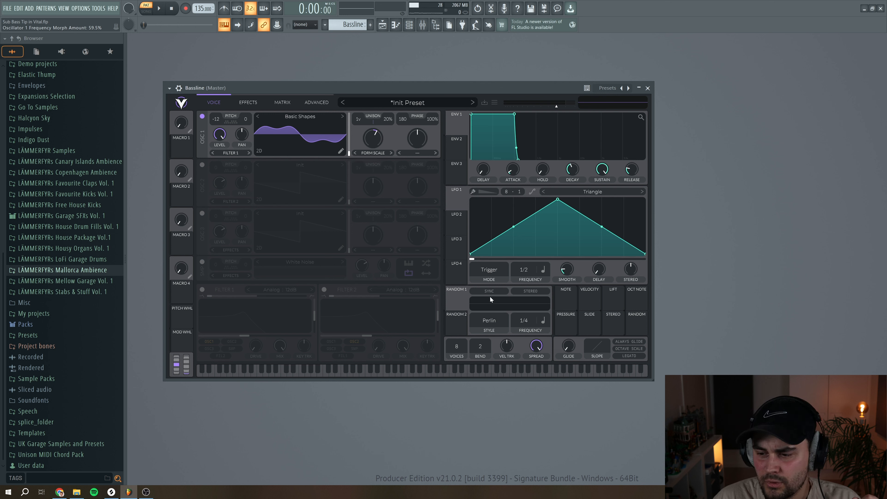
- Audition the bassline pattern, stop playback and lower the synth's master volume to about -7.5 dB
{"action": "left_click", "coordinate": [159, 8]}
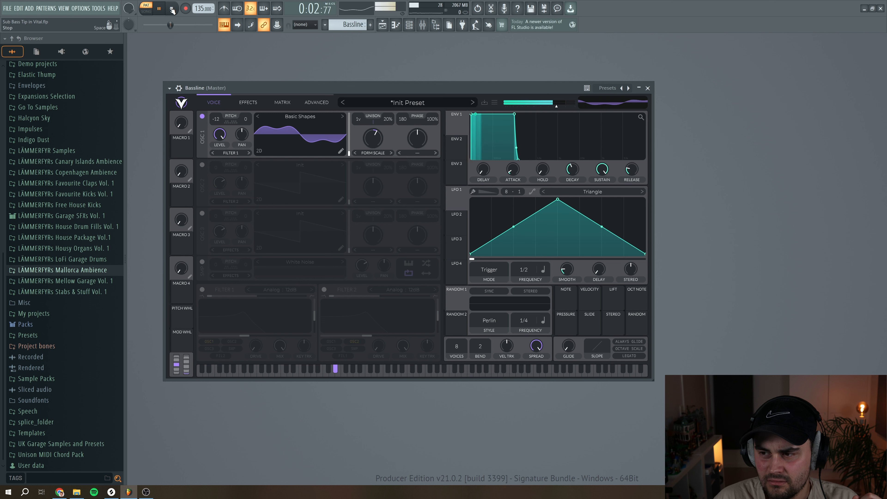
{"action": "left_click", "coordinate": [172, 9]}
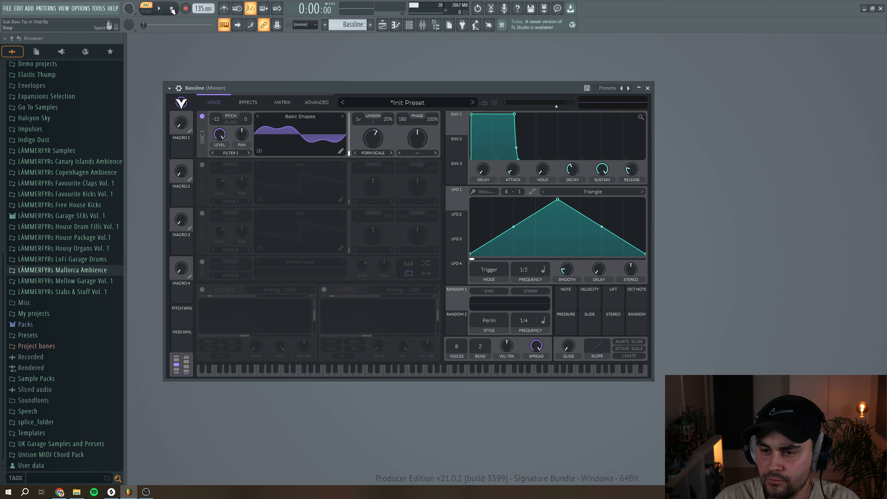
{"action": "left_click_drag", "start_coordinate": [556, 106], "coordinate": [555, 105]}
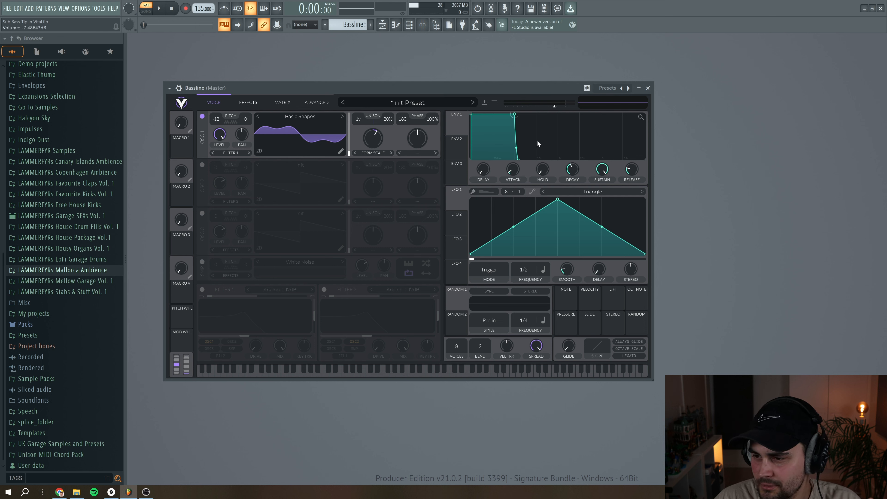
- Enable oscillator 2 with the Basic Shapes wavetable and raise its level to 1
{"action": "left_click", "coordinate": [202, 165]}
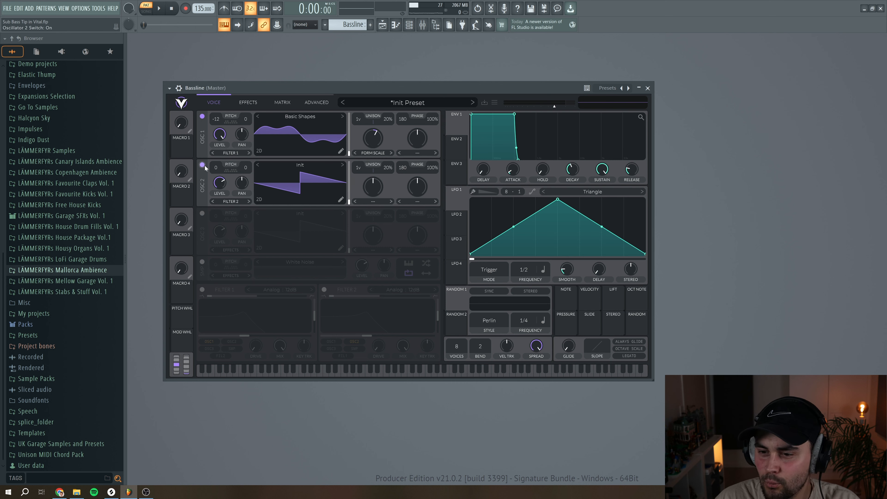
{"action": "left_click", "coordinate": [342, 165]}
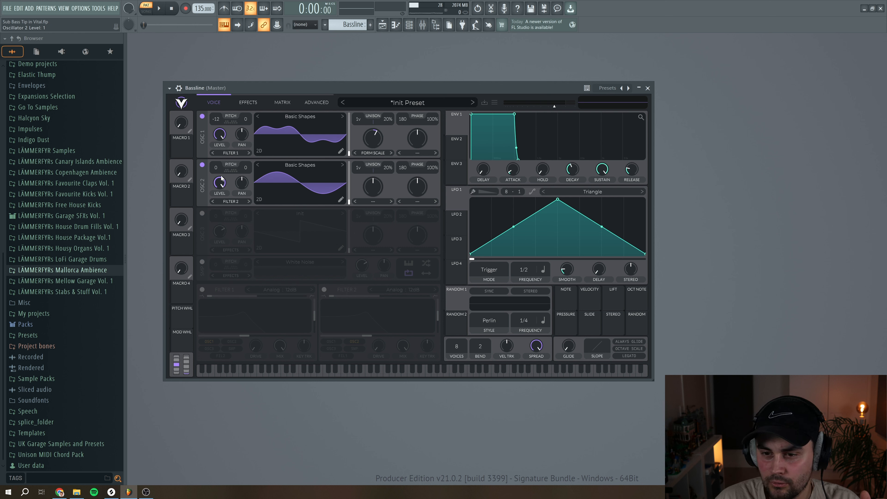
- Give oscillator 2 a Formant Scale spectral morph of 88.5% and route it to Filter 1
{"action": "left_click", "coordinate": [377, 202]}
{"action": "left_click", "coordinate": [380, 237]}
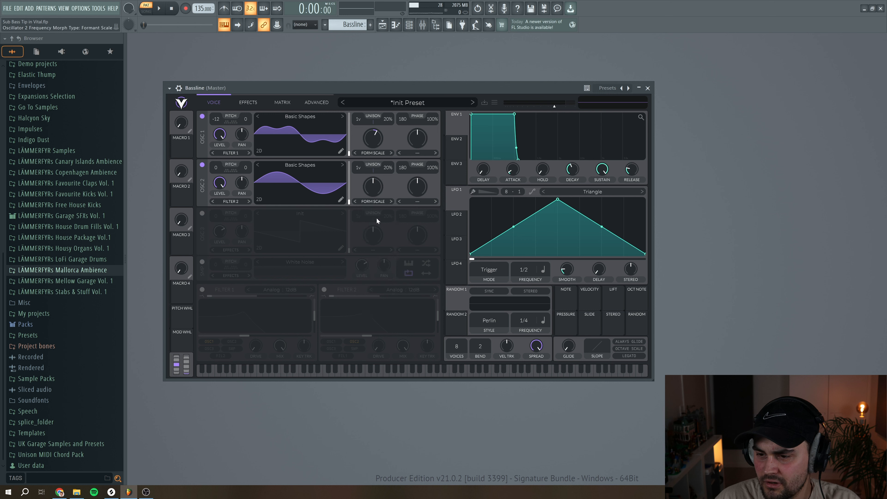
{"action": "left_click_drag", "start_coordinate": [373, 192], "coordinate": [376, 181]}
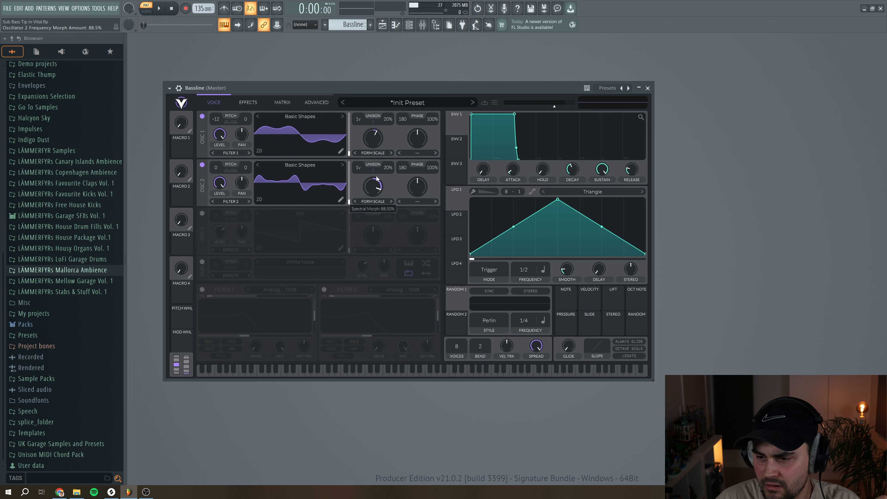
{"action": "left_click", "coordinate": [237, 202]}
{"action": "left_click", "coordinate": [233, 215]}
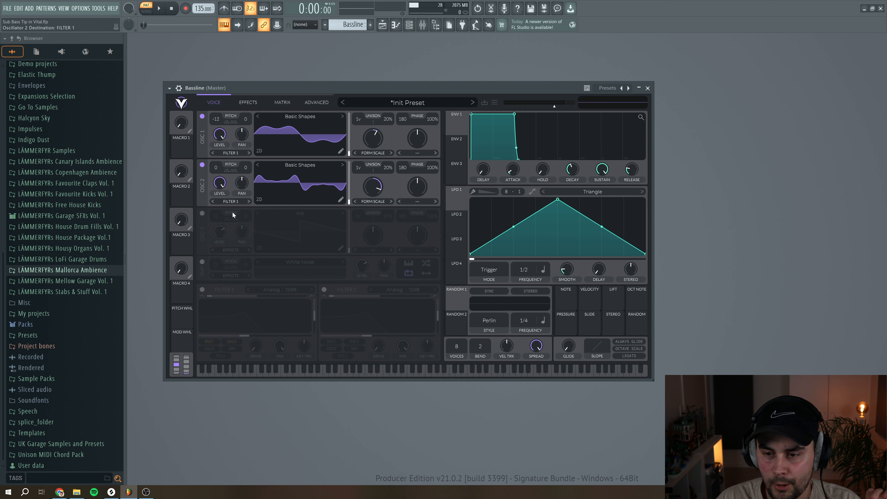
- Enable oscillator 3 with the Basic Shapes wavetable at full level, transposed -12 semitones and routed to Filter 1
{"action": "left_click", "coordinate": [202, 213]}
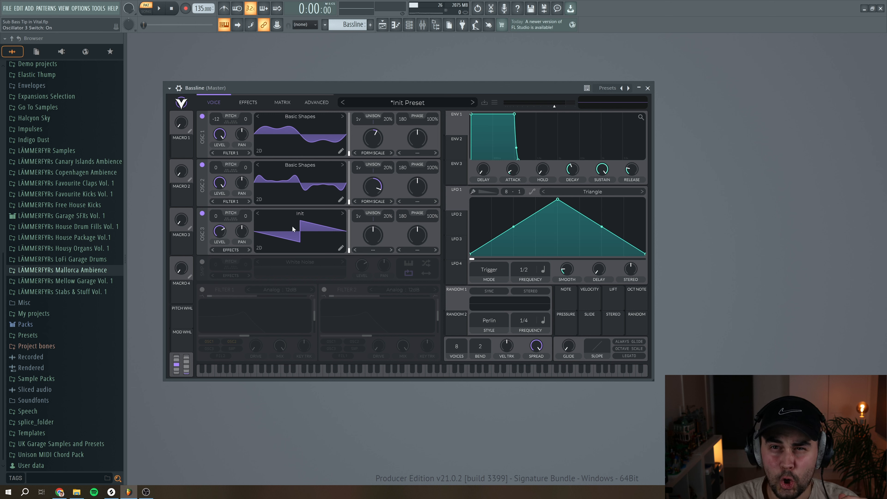
{"action": "left_click", "coordinate": [335, 214]}
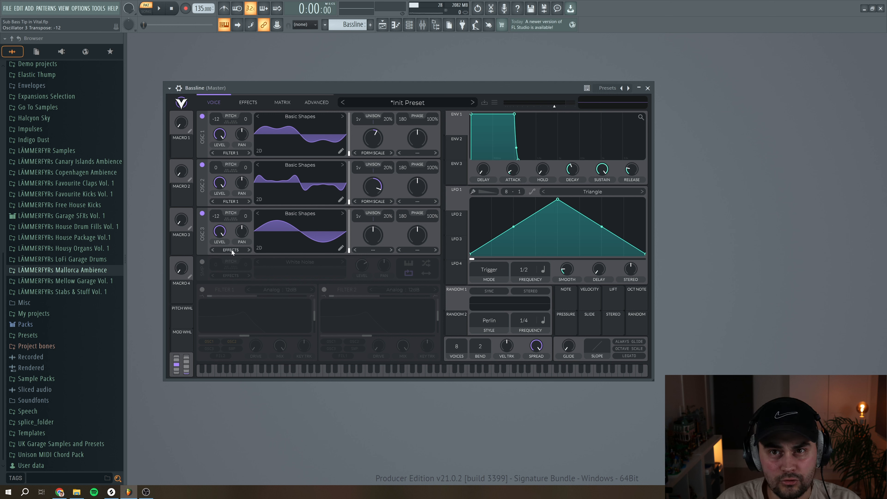
{"action": "left_click", "coordinate": [237, 249]}
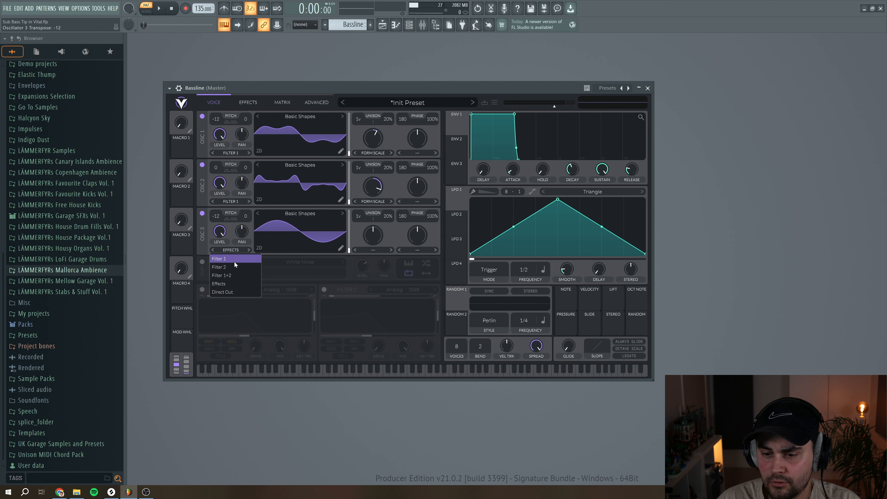
{"action": "left_click", "coordinate": [234, 260]}
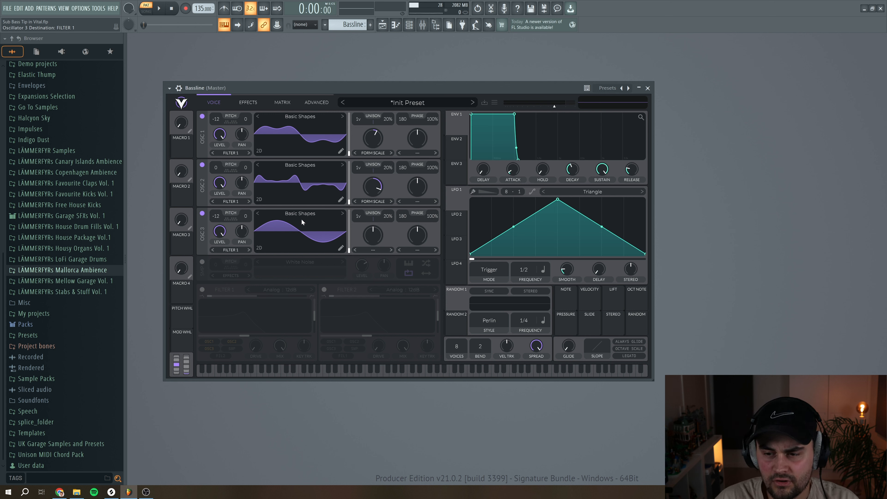
- Audition the three layered oscillators and reduce the synth's master volume to about -8.3 dB
{"action": "left_click", "coordinate": [165, 8]}
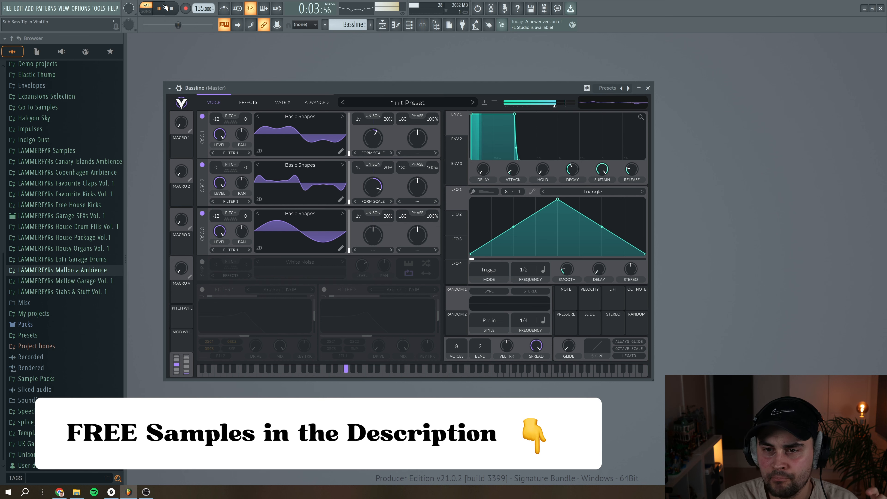
{"action": "left_click", "coordinate": [176, 8]}
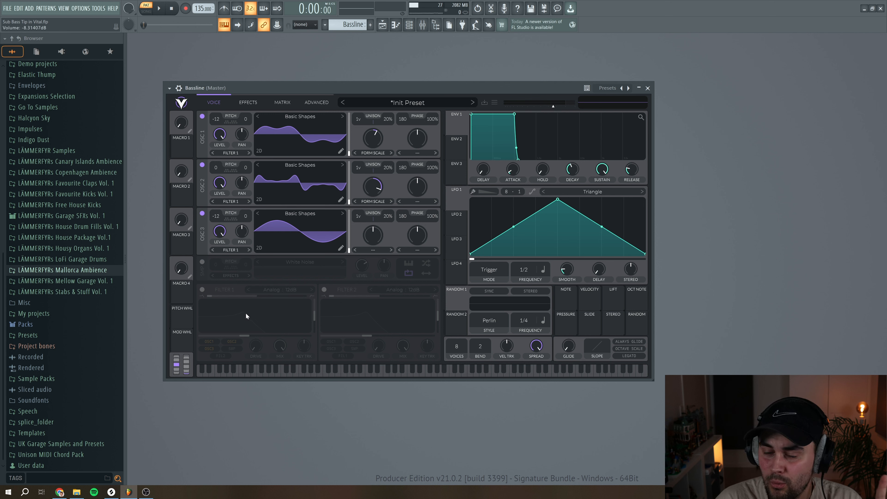
- Enable Filter 1 with about 31.7% resonance, a lower cutoff and 3.6 dB drive, and audition the filtered bass
{"action": "left_click", "coordinate": [202, 289]}
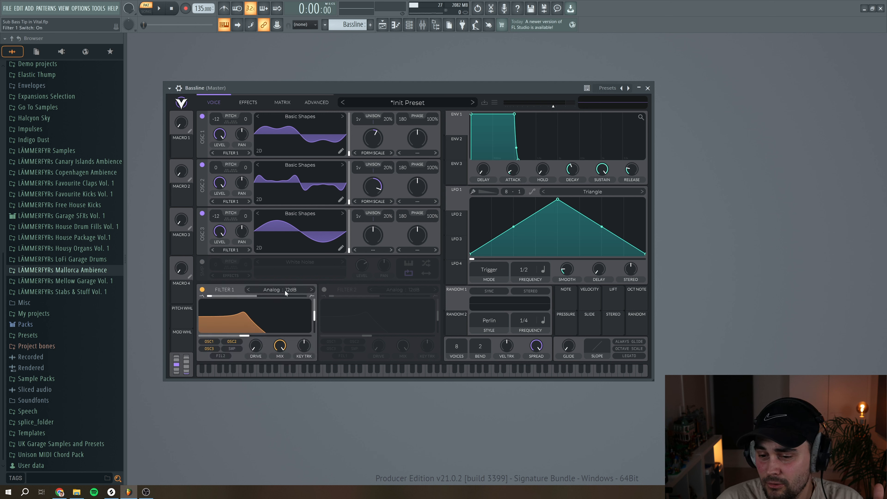
{"action": "left_click_drag", "start_coordinate": [315, 315], "coordinate": [316, 321]}
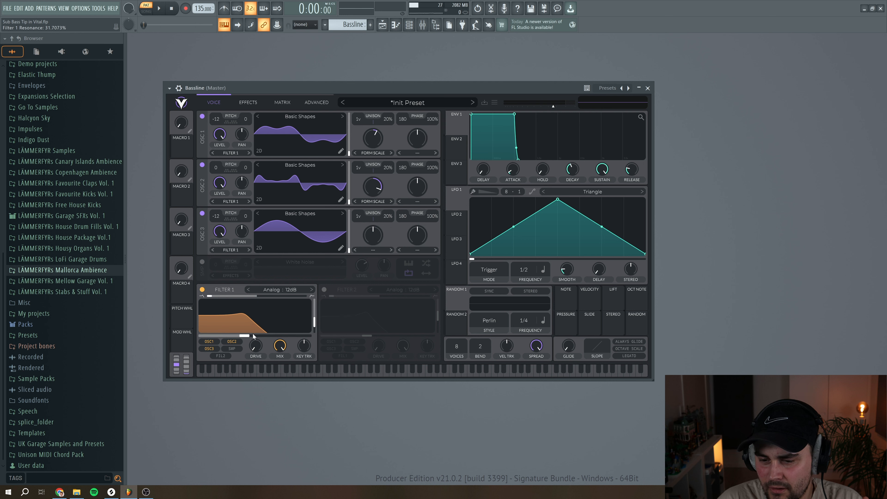
{"action": "mouse_move", "coordinate": [247, 335]}
{"action": "left_mouse_down"}
{"action": "mouse_move", "coordinate": [232, 334]}
{"action": "mouse_move", "coordinate": [257, 345]}
{"action": "mouse_move", "coordinate": [258, 337]}
{"action": "left_mouse_up"}
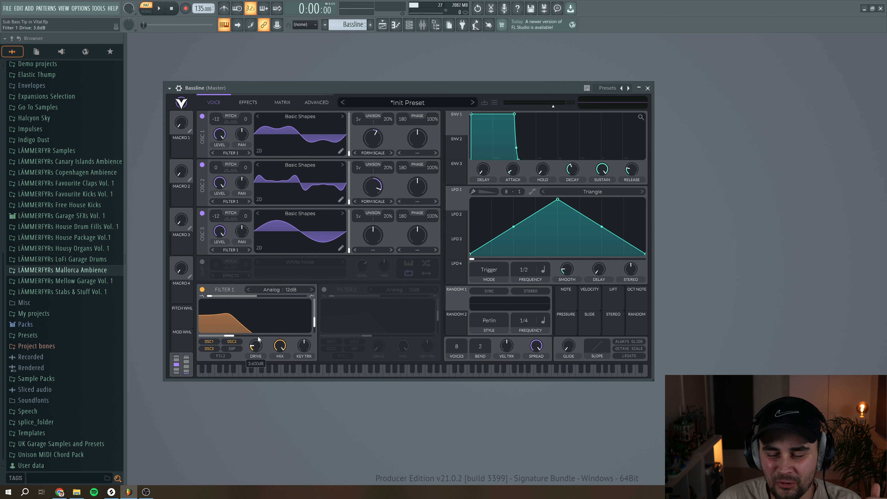
{"action": "left_click", "coordinate": [158, 8]}
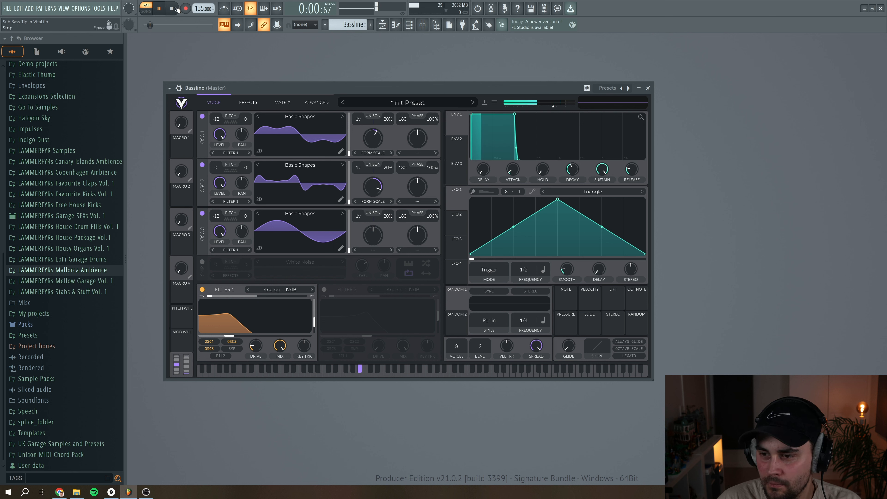
{"action": "left_click", "coordinate": [175, 8]}
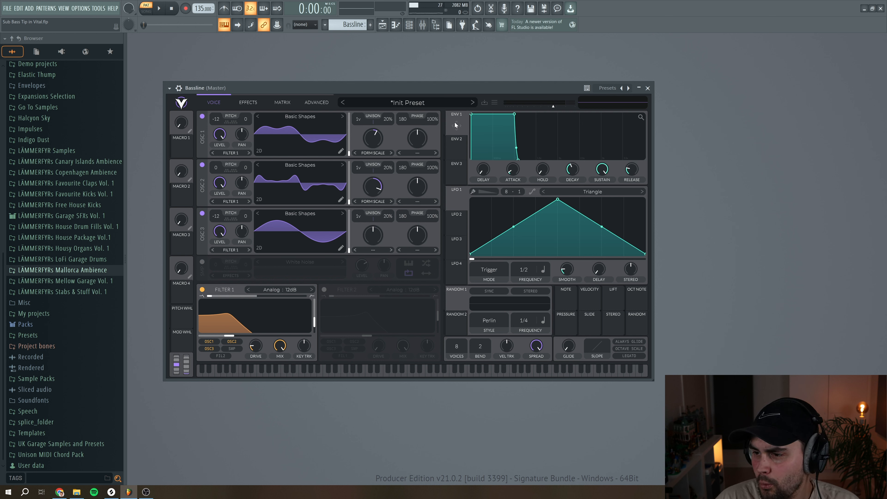
- Shape envelope 1 with zero sustain, a decay of about 0.51 s and a release of about 0.057 s
{"action": "left_click_drag", "start_coordinate": [602, 172], "coordinate": [599, 221]}
{"action": "left_click_drag", "start_coordinate": [574, 171], "coordinate": [574, 185]}
{"action": "scroll", "coordinate": [629, 171], "scroll_direction": "down", "scroll_amount": 2}
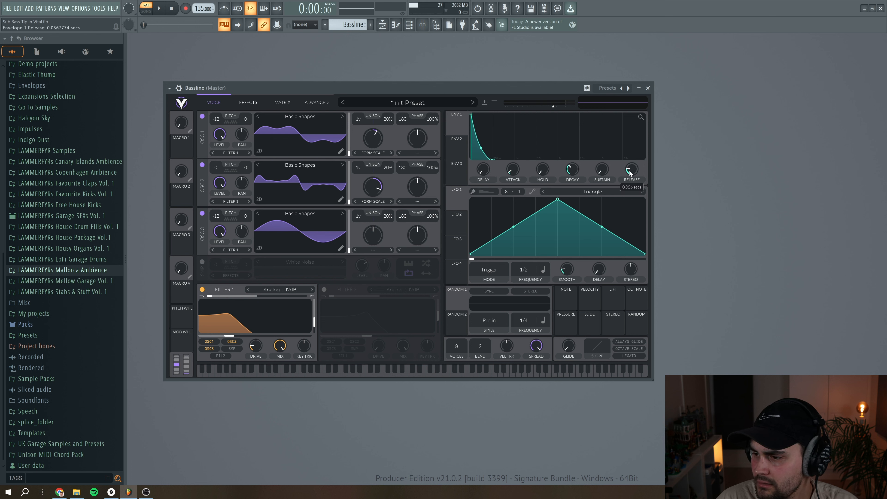
{"action": "scroll", "coordinate": [571, 172], "scroll_direction": "up", "scroll_amount": 1}
{"action": "scroll", "coordinate": [571, 172], "scroll_direction": "down", "scroll_amount": 1}
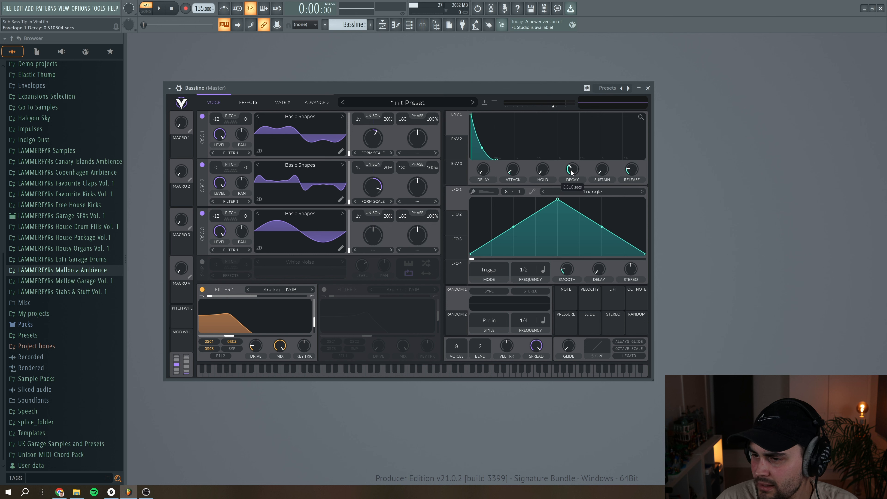
- Modulate Filter 1's cutoff with envelope 1 at an amount of 0.24 during playback, and raise the master volume to about -2.1 dB
{"action": "left_click_drag", "start_coordinate": [457, 125], "coordinate": [255, 327]}
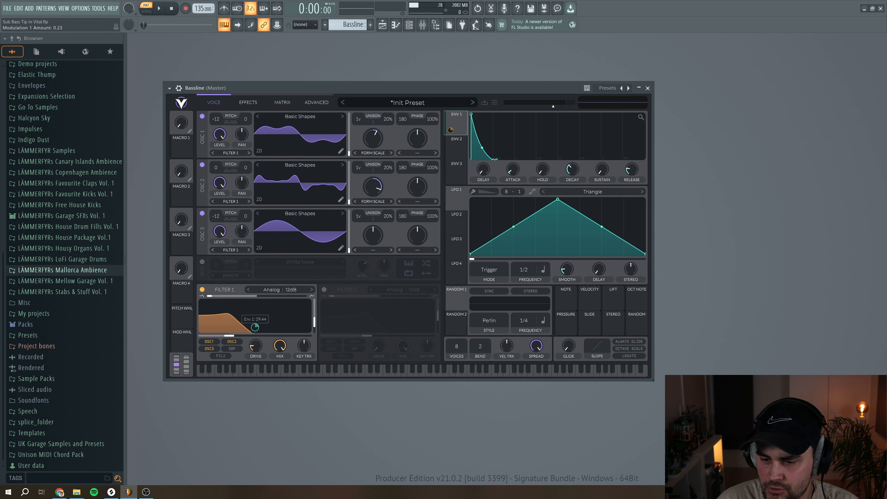
{"action": "key", "text": "space"}
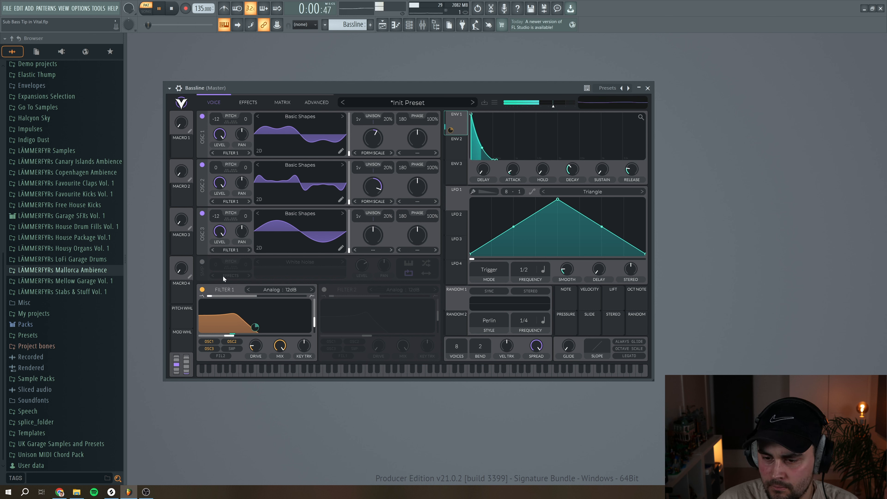
{"action": "mouse_move", "coordinate": [254, 326]}
{"action": "left_mouse_down"}
{"action": "mouse_move", "coordinate": [255, 311]}
{"action": "mouse_move", "coordinate": [256, 328]}
{"action": "left_mouse_up"}
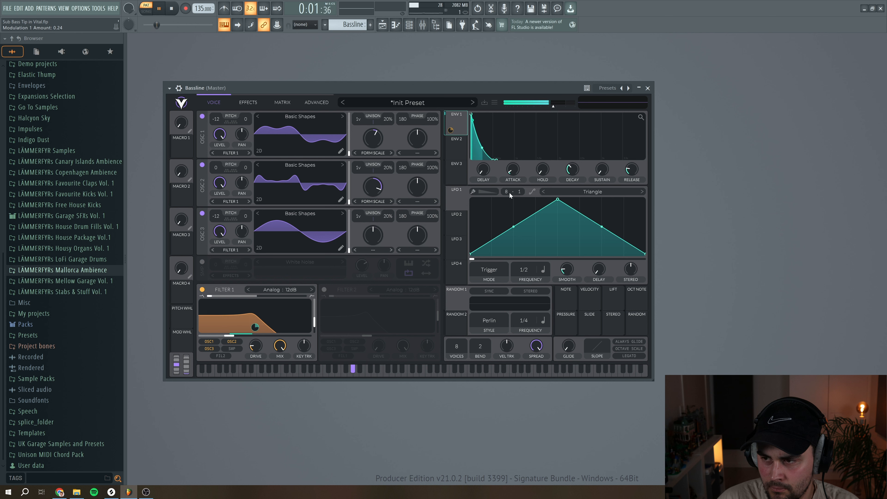
{"action": "left_click_drag", "start_coordinate": [553, 107], "coordinate": [562, 106]}
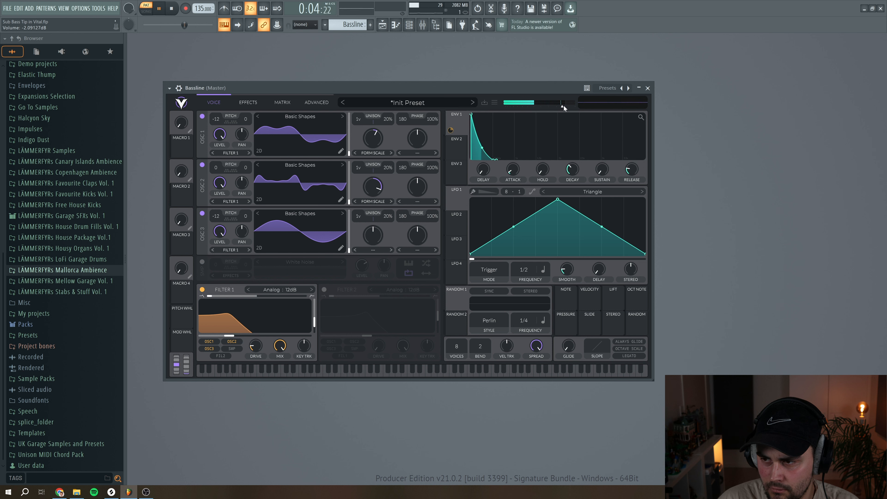
{"action": "left_click", "coordinate": [171, 8]}
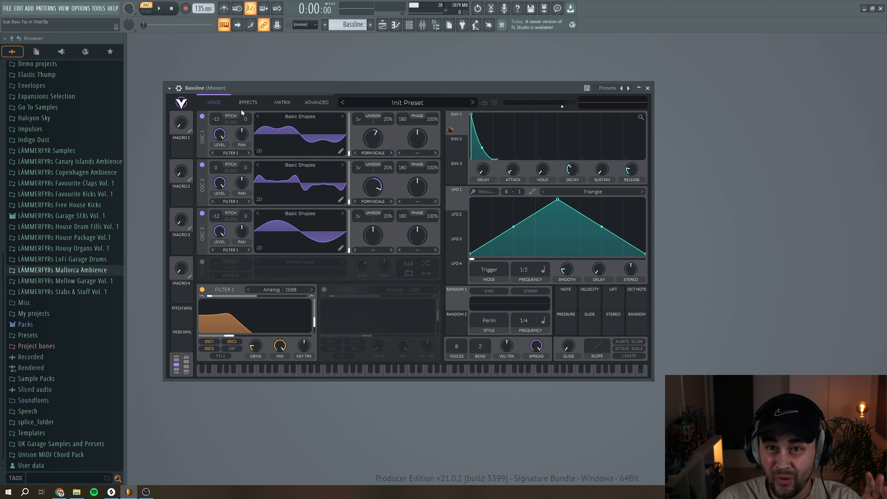
- Enable the Soft Clip distortion effect and set its drive to 3.9 dB while auditioning the bass
{"action": "left_click", "coordinate": [249, 102]}
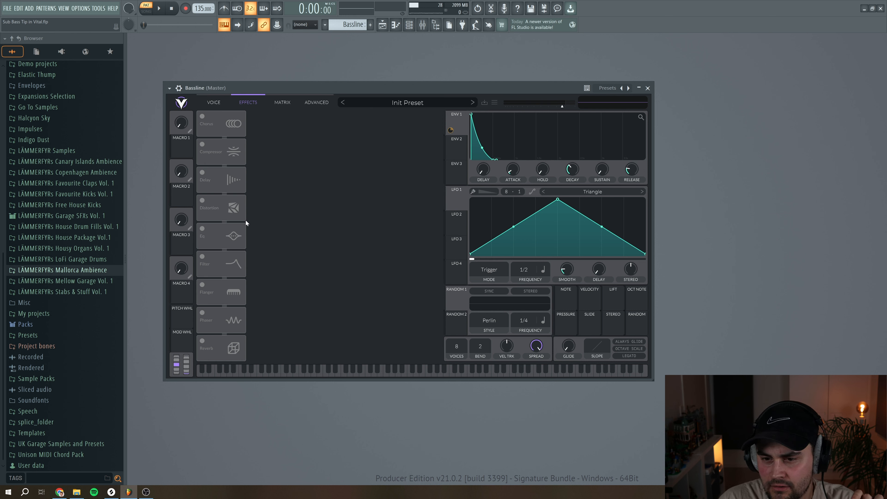
{"action": "left_click", "coordinate": [202, 200]}
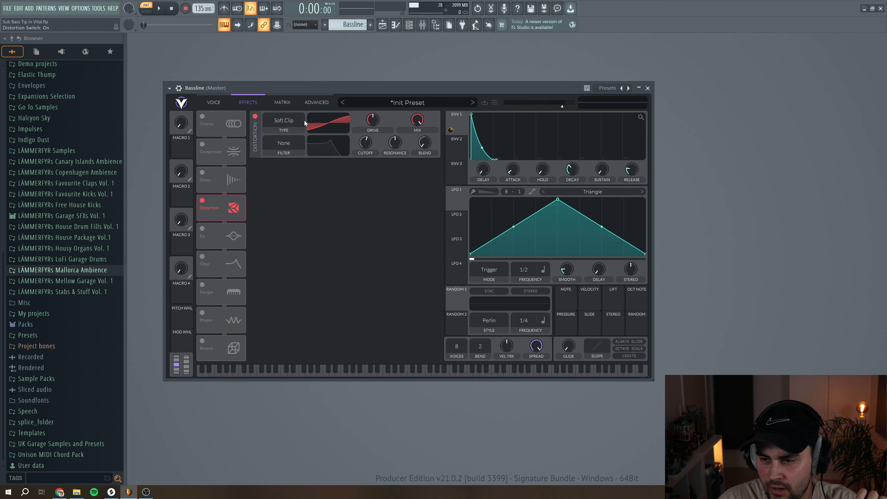
{"action": "key", "text": "space"}
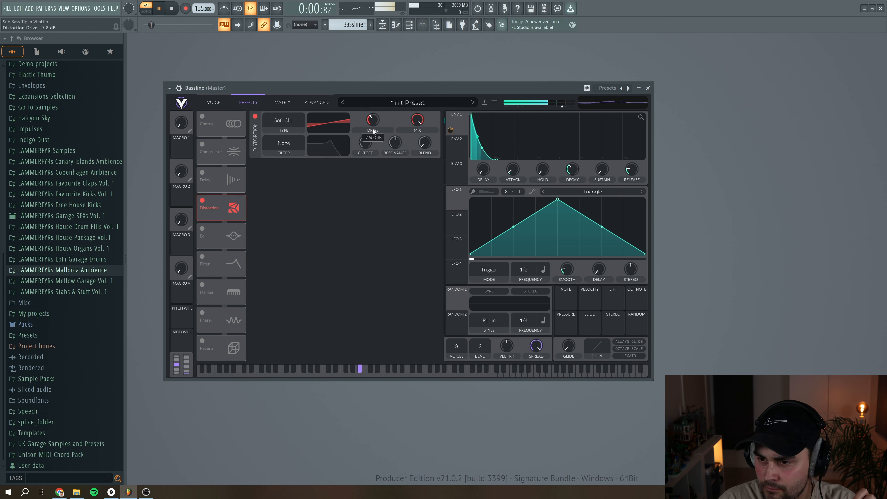
{"action": "left_click_drag", "start_coordinate": [373, 118], "coordinate": [376, 123]}
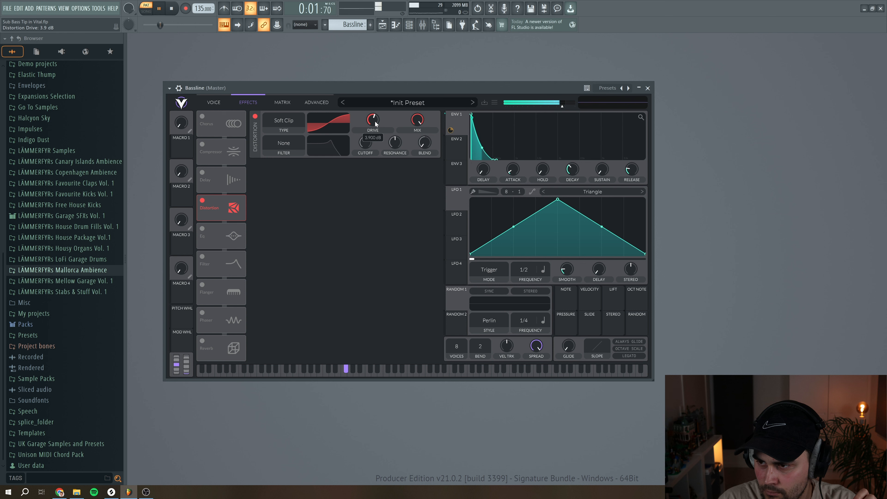
{"action": "key", "text": "space"}
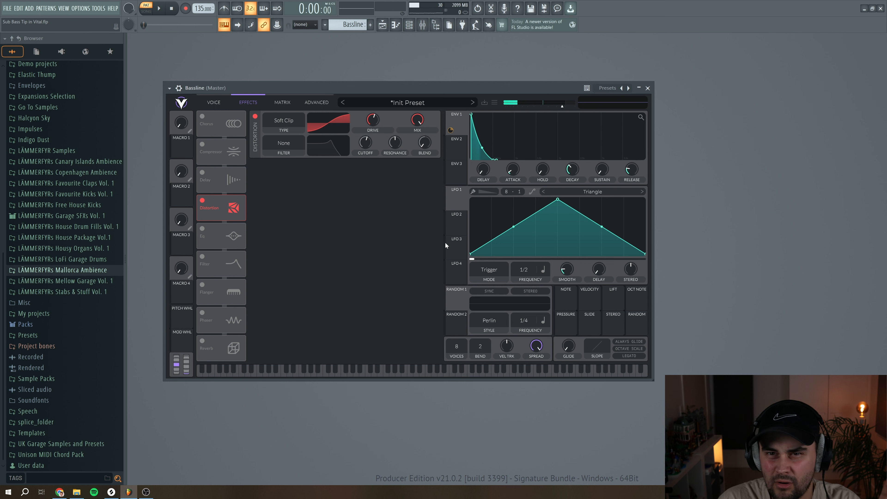
- Enable the EQ effect, boost the low band's gain slightly and set its resonance to about 2.9%
{"action": "left_click", "coordinate": [202, 229]}
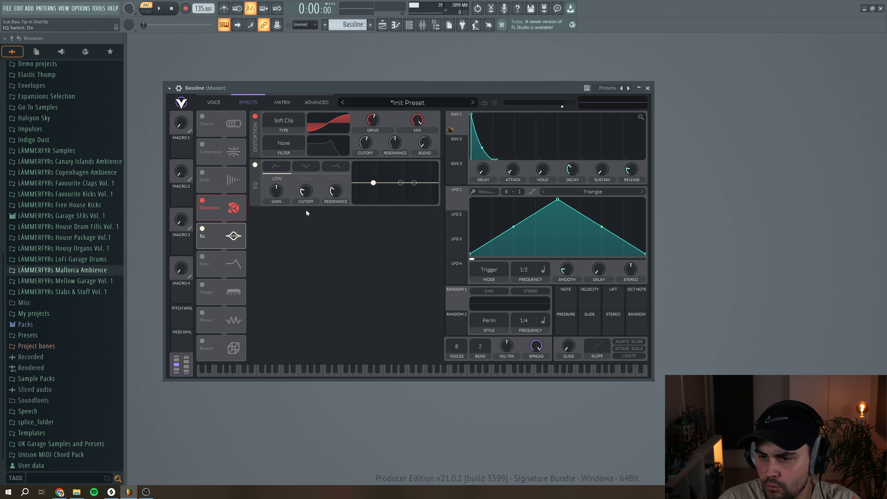
{"action": "left_click_drag", "start_coordinate": [283, 194], "coordinate": [331, 194]}
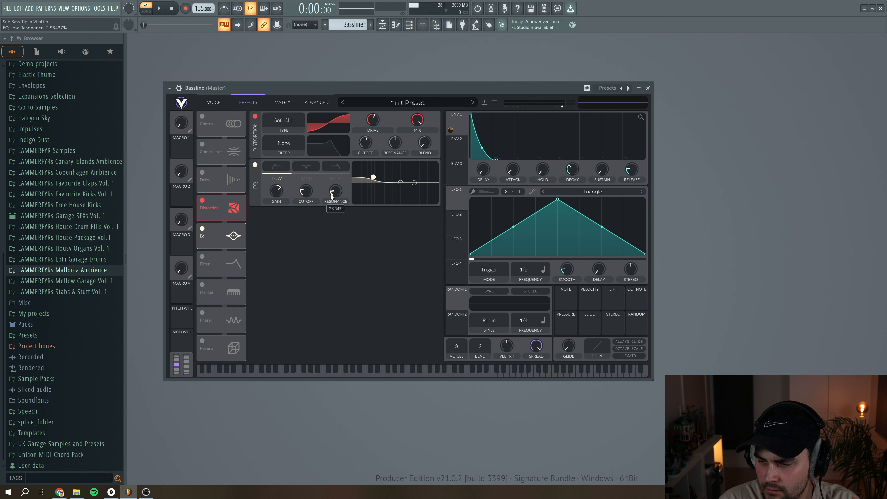
{"action": "left_click_drag", "start_coordinate": [282, 194], "coordinate": [280, 191]}
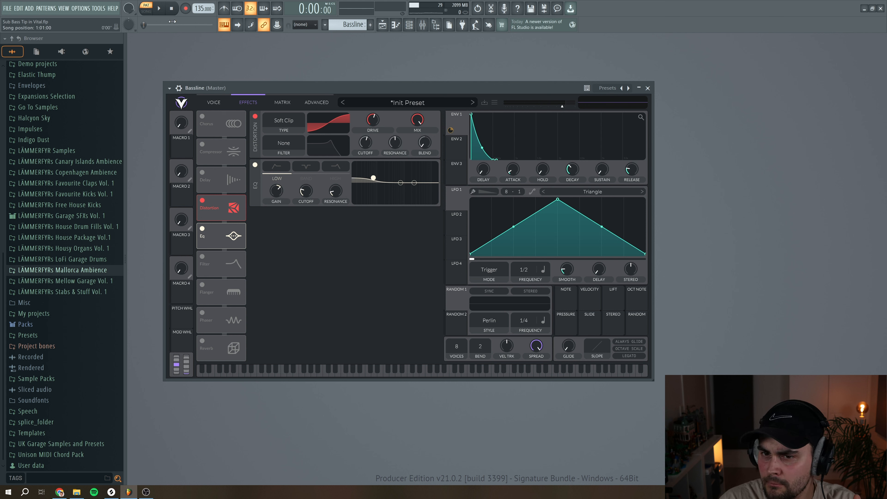
- Play the bassline and bring the synth's master volume down to about -4.3 dB
{"action": "key", "text": "space"}
{"action": "left_click_drag", "start_coordinate": [562, 105], "coordinate": [559, 107]}
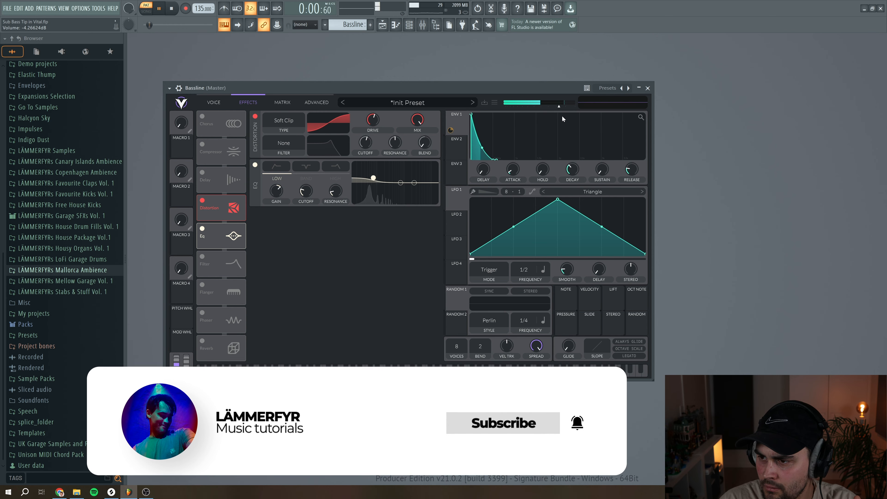
- Stop playback and open the Neutron 3 effect loaded on the Bassline mixer track
{"action": "key", "text": "space"}
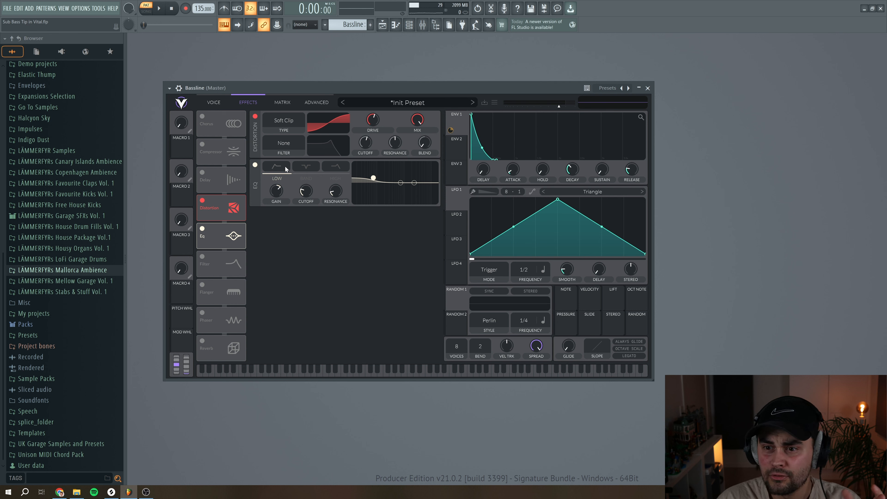
{"action": "left_click", "coordinate": [221, 99]}
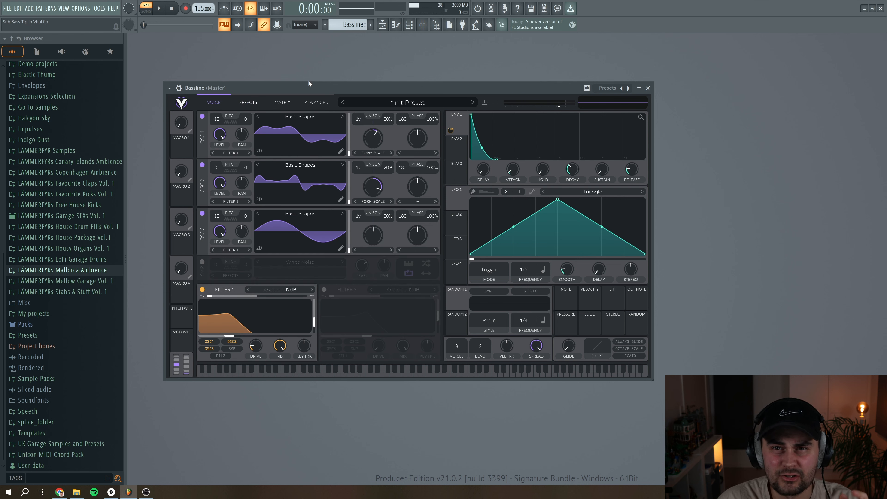
{"action": "key", "text": "F9"}
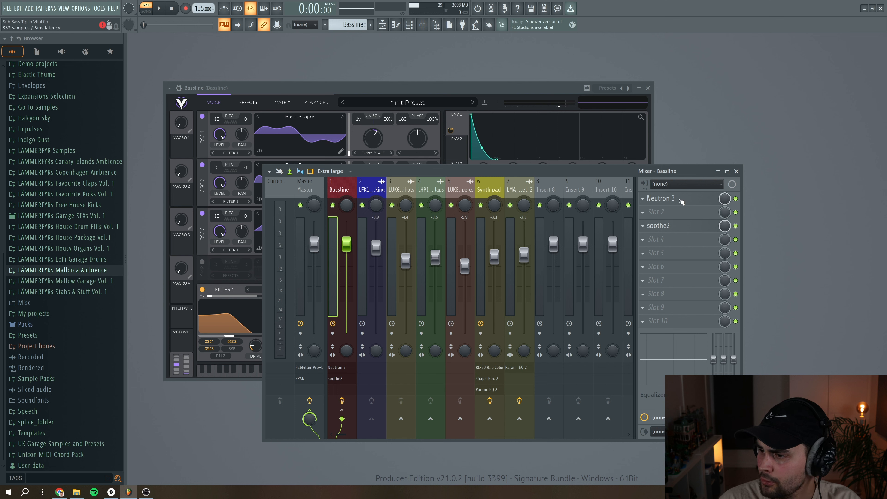
{"action": "left_click_drag", "start_coordinate": [271, 106], "coordinate": [299, 107]}
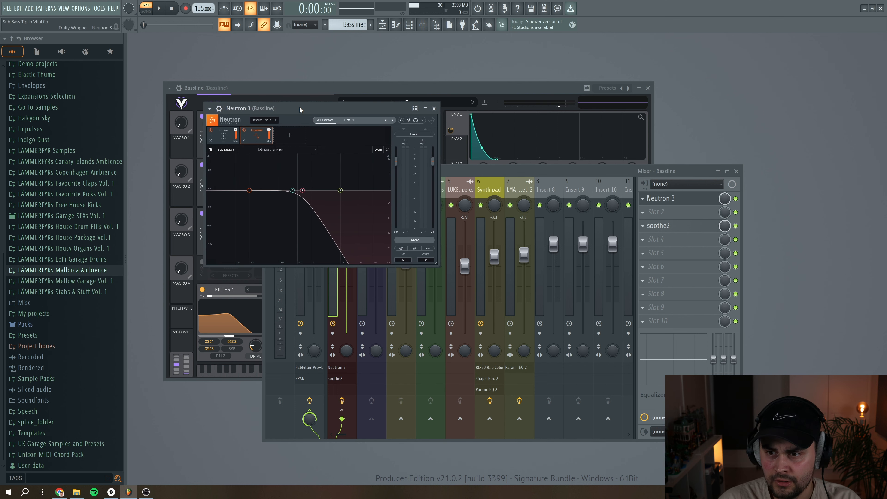
- Examine the low and high bands of Neutron 3's Exciter on the bassline
{"action": "left_click", "coordinate": [225, 138]}
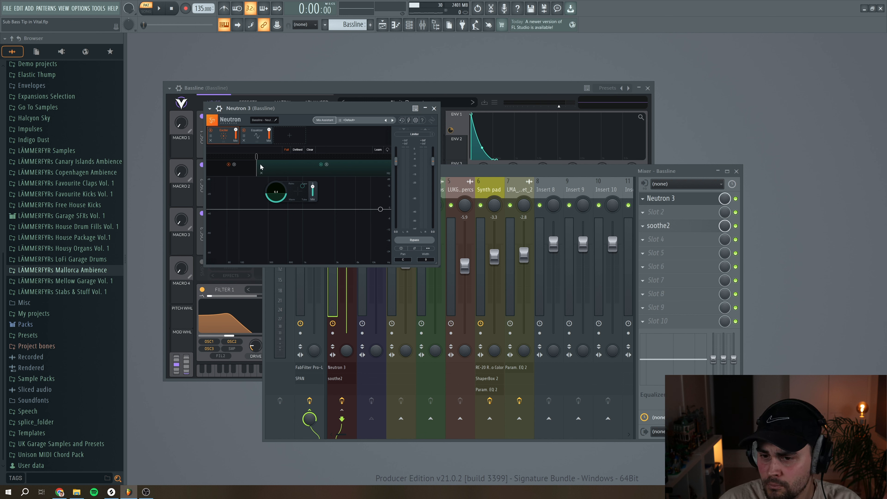
{"action": "left_click", "coordinate": [251, 167]}
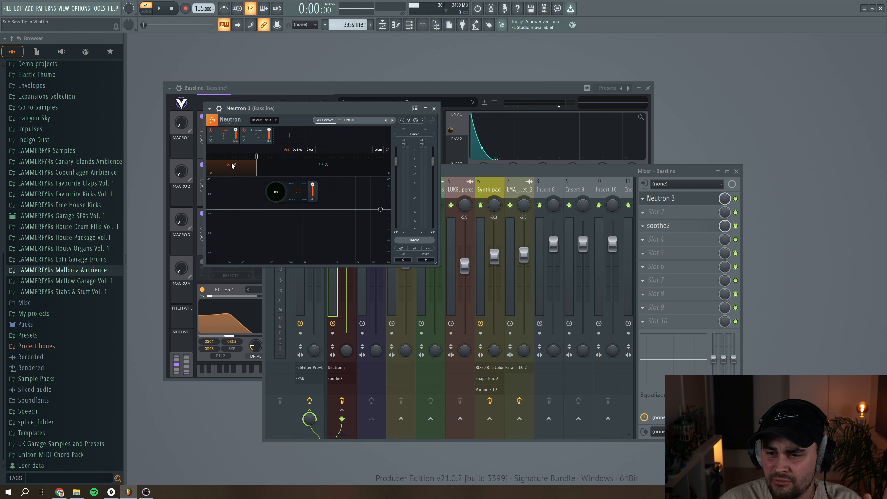
{"action": "left_click", "coordinate": [277, 167]}
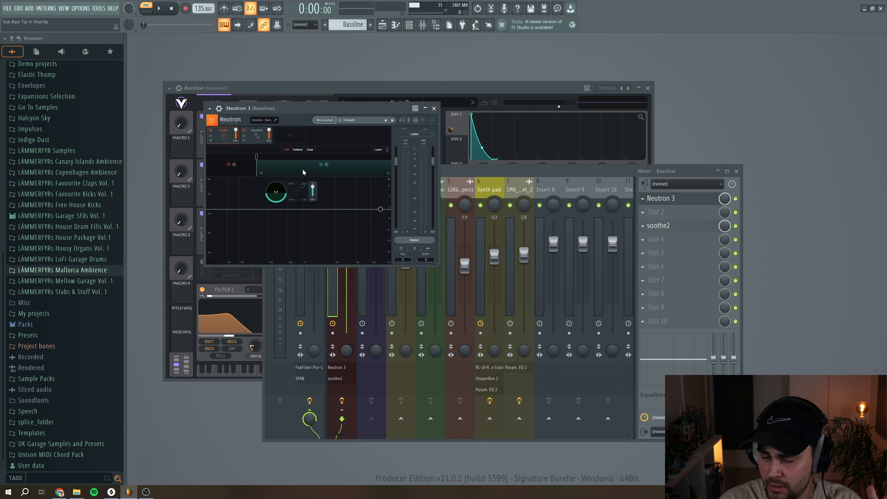
- Adjust the Exciter's high-band drive and blend during bassline playback, comparing the blend at zero with it raised again
{"action": "scroll", "coordinate": [279, 196], "scroll_direction": "up", "scroll_amount": 1}
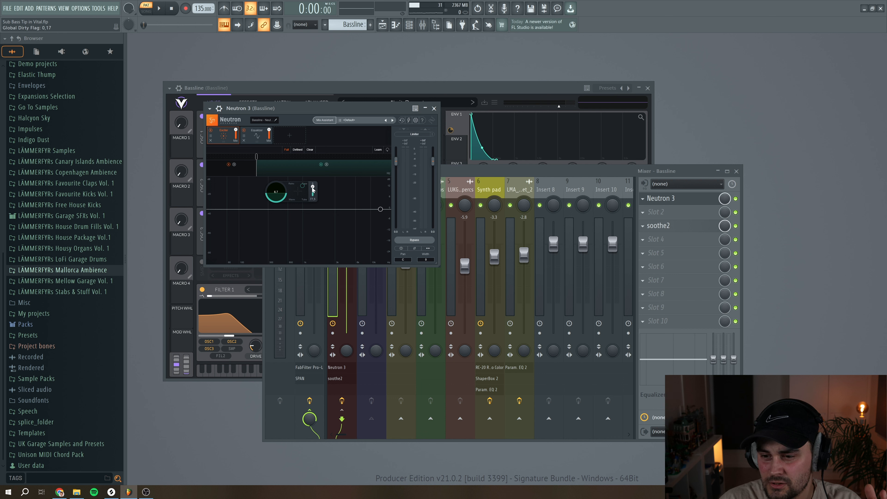
{"action": "scroll", "coordinate": [312, 186], "scroll_direction": "up", "scroll_amount": 2}
{"action": "scroll", "coordinate": [313, 195], "scroll_direction": "up", "scroll_amount": 2}
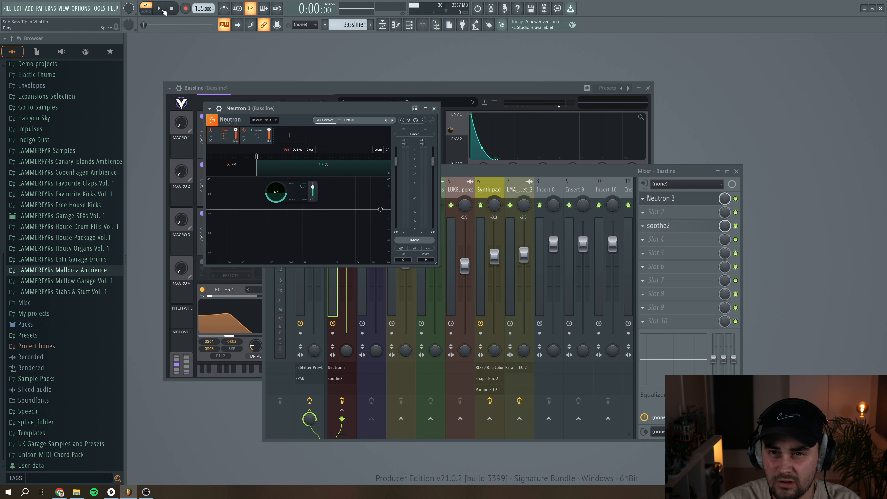
{"action": "left_click", "coordinate": [162, 9]}
{"action": "left_click_drag", "start_coordinate": [312, 188], "coordinate": [324, 211]}
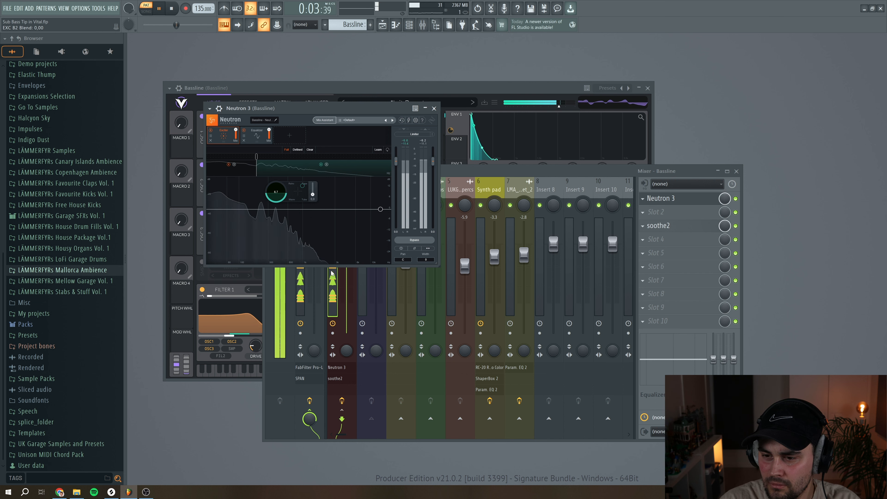
{"action": "left_click_drag", "start_coordinate": [331, 273], "coordinate": [302, 230]}
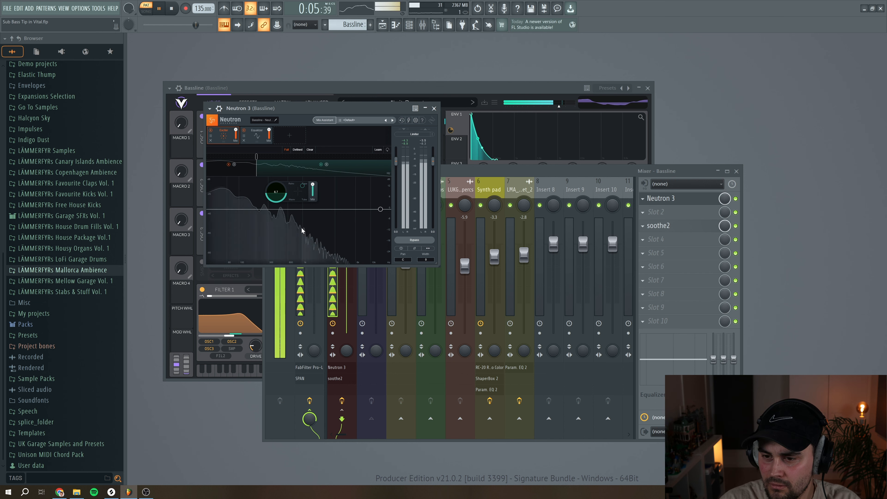
{"action": "left_click_drag", "start_coordinate": [311, 186], "coordinate": [282, 187]}
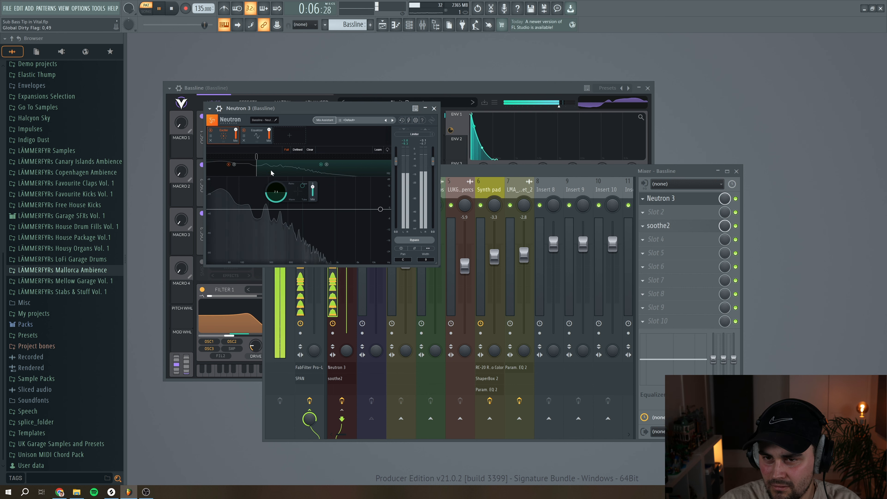
{"action": "left_click", "coordinate": [172, 8]}
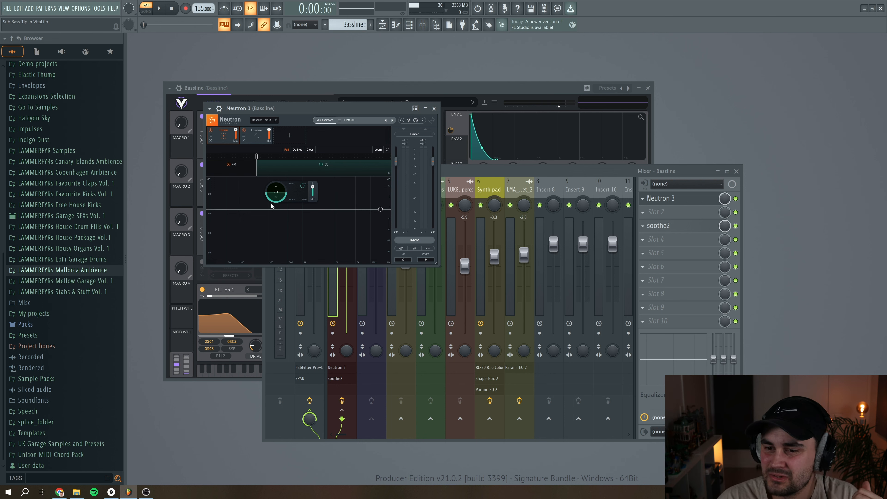
- Nudge the frequency of the lowpass node slightly in Neutron 3's Equalizer and audition the bassline
{"action": "left_click", "coordinate": [242, 139]}
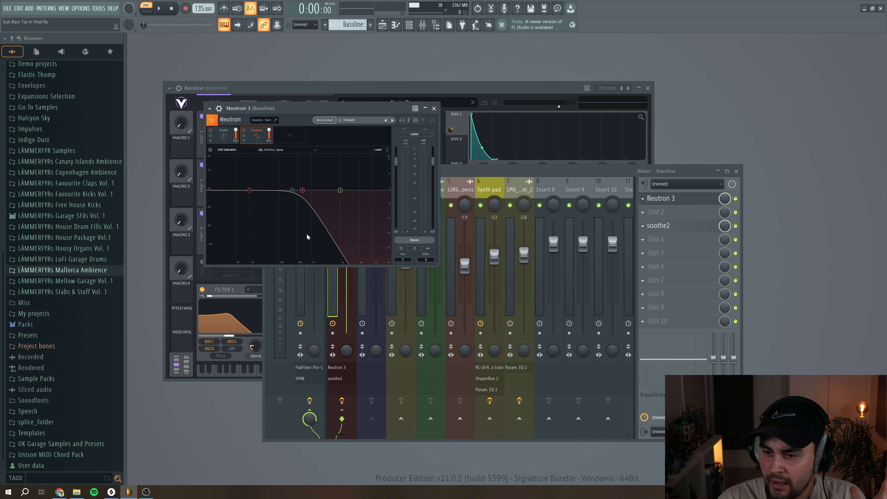
{"action": "left_click", "coordinate": [303, 190]}
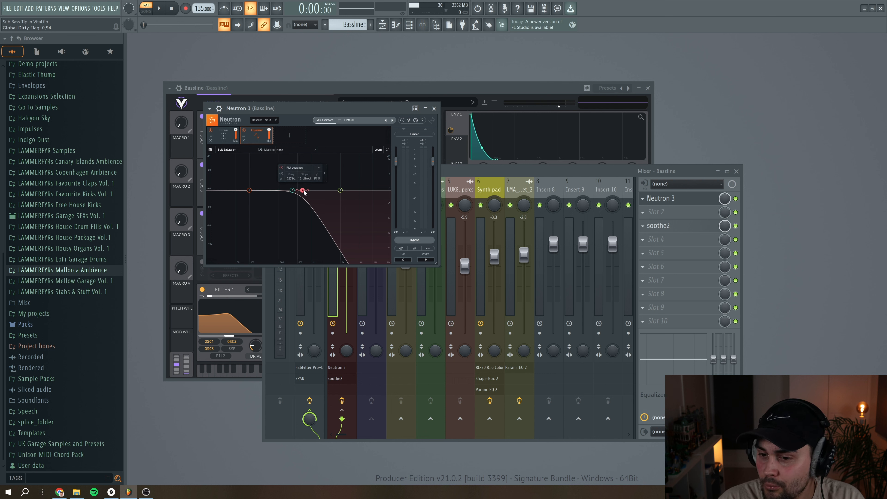
{"action": "left_click_drag", "start_coordinate": [303, 191], "coordinate": [304, 191]}
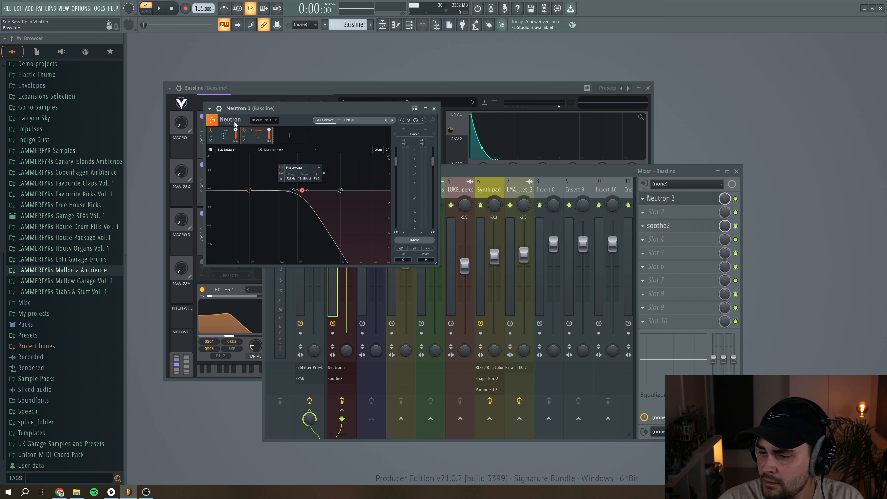
{"action": "key", "text": "space"}
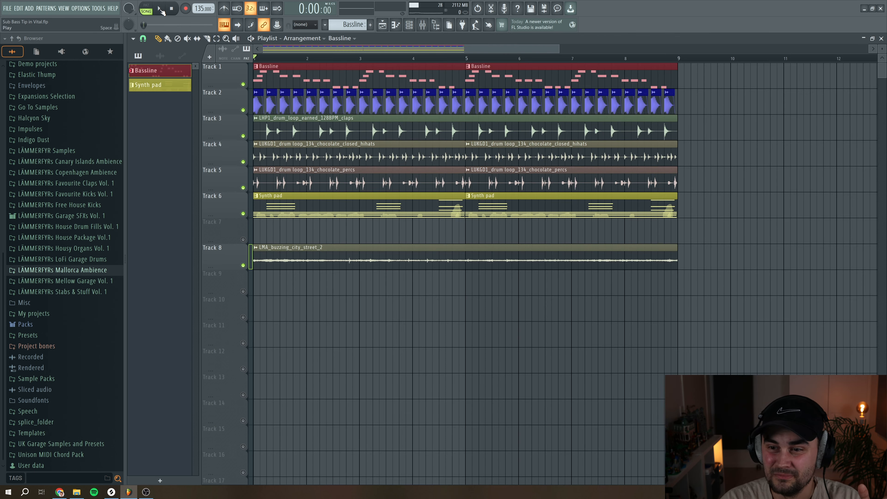
- Play the full arrangement and set the LFK1 track's mixer level to -2.5 dB and the Bassline's to 0.3 dB
{"action": "left_click", "coordinate": [160, 10]}
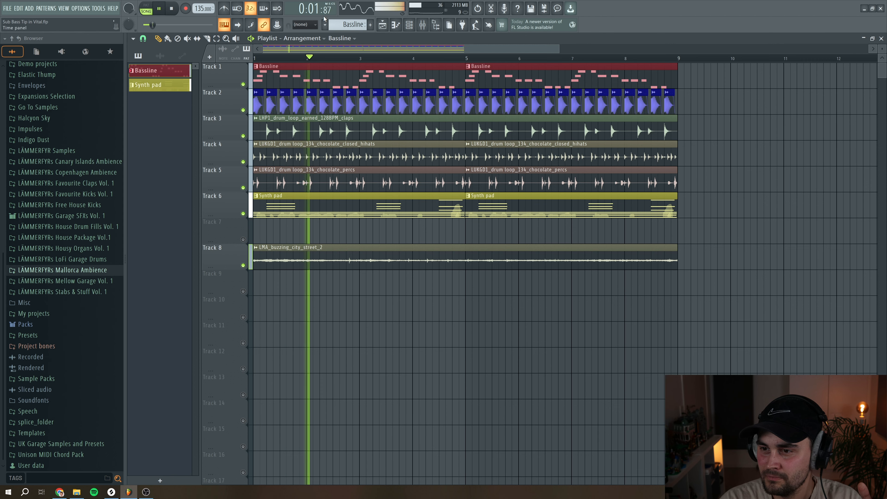
{"action": "key", "text": "F9"}
{"action": "left_click_drag", "start_coordinate": [376, 247], "coordinate": [375, 254]}
{"action": "left_click", "coordinate": [339, 190]}
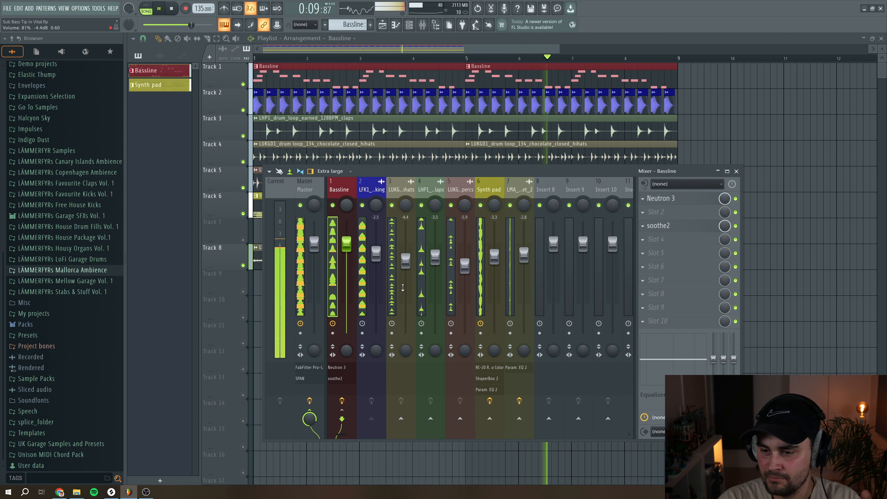
{"action": "left_click_drag", "start_coordinate": [347, 243], "coordinate": [346, 242]}
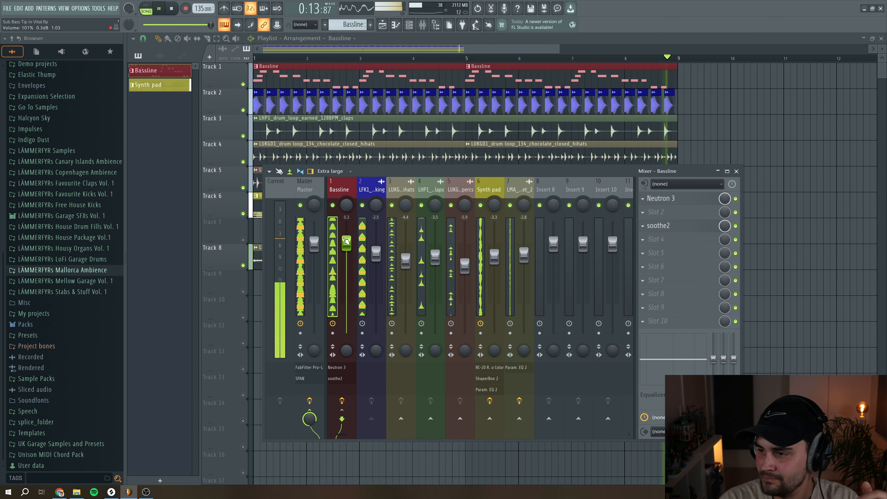
{"action": "key", "text": "space"}
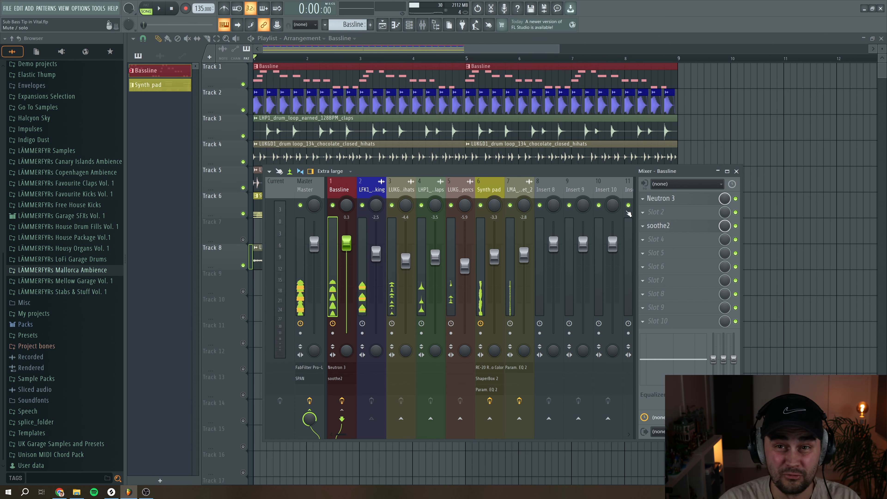